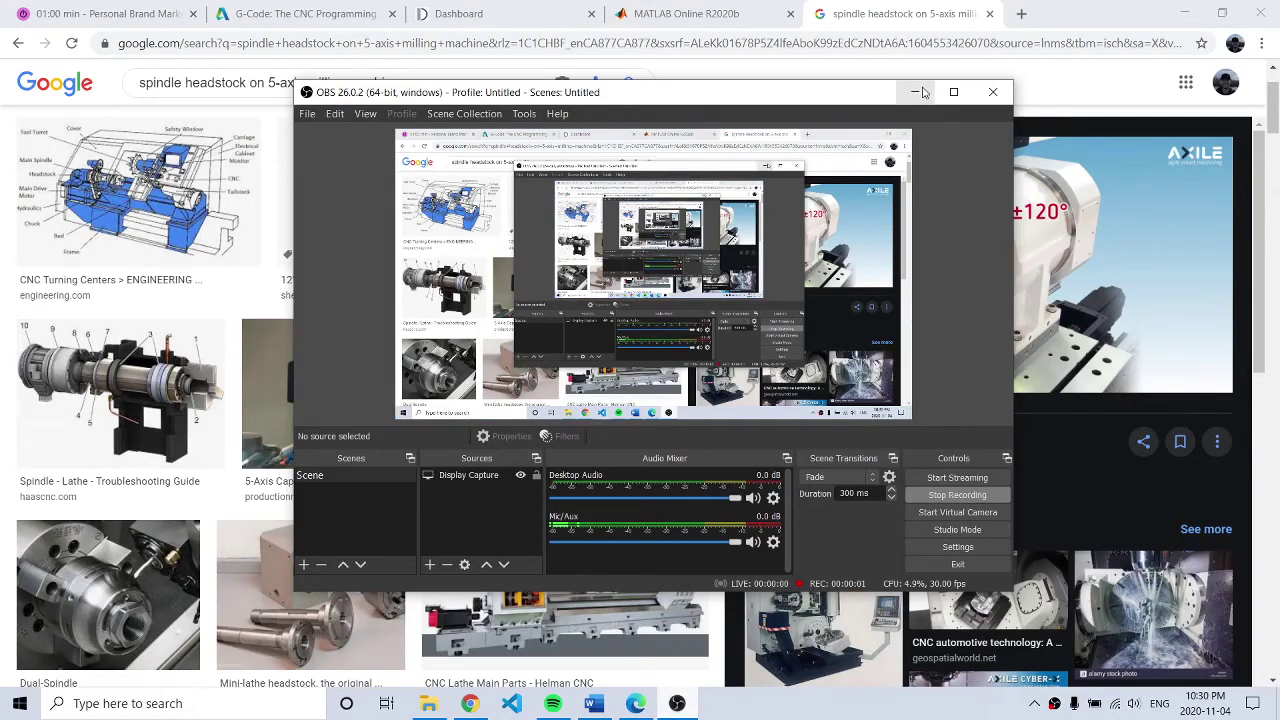
- Move OBS out of the way and preview the 'Spindle - Lathe - Troubleshooting Guide' image
left_click(916, 92)
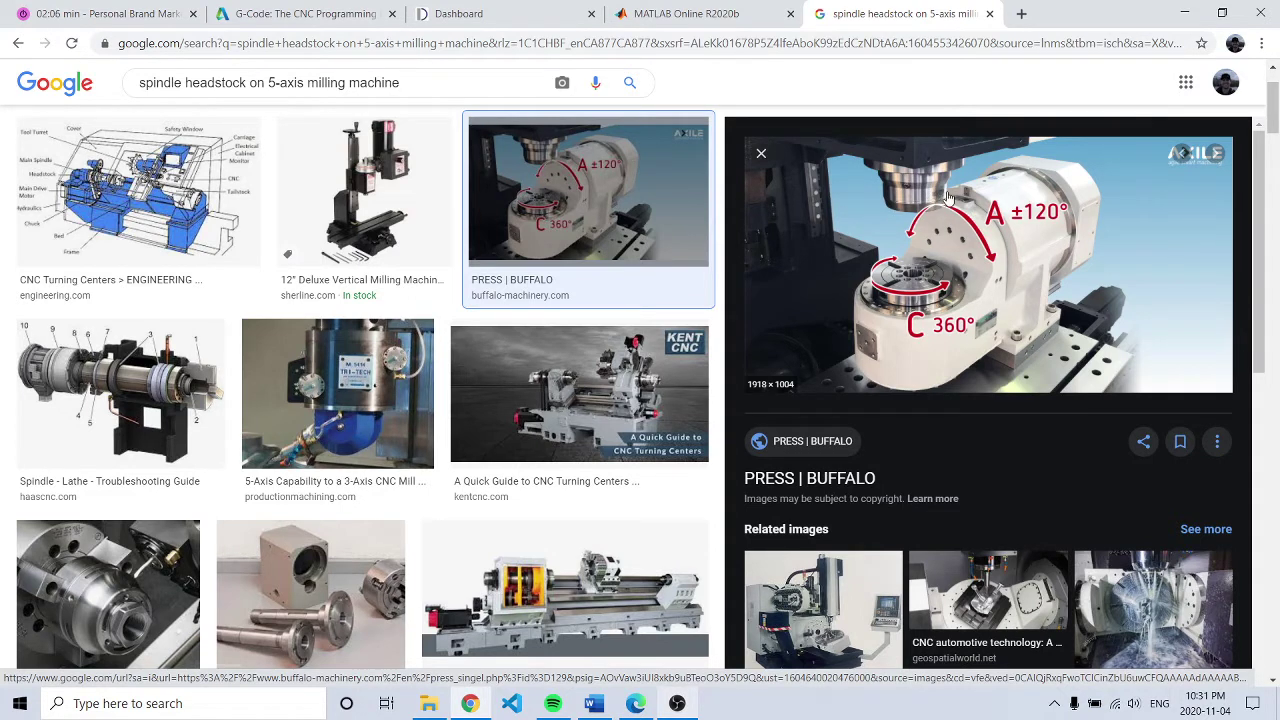
left_click(118, 396)
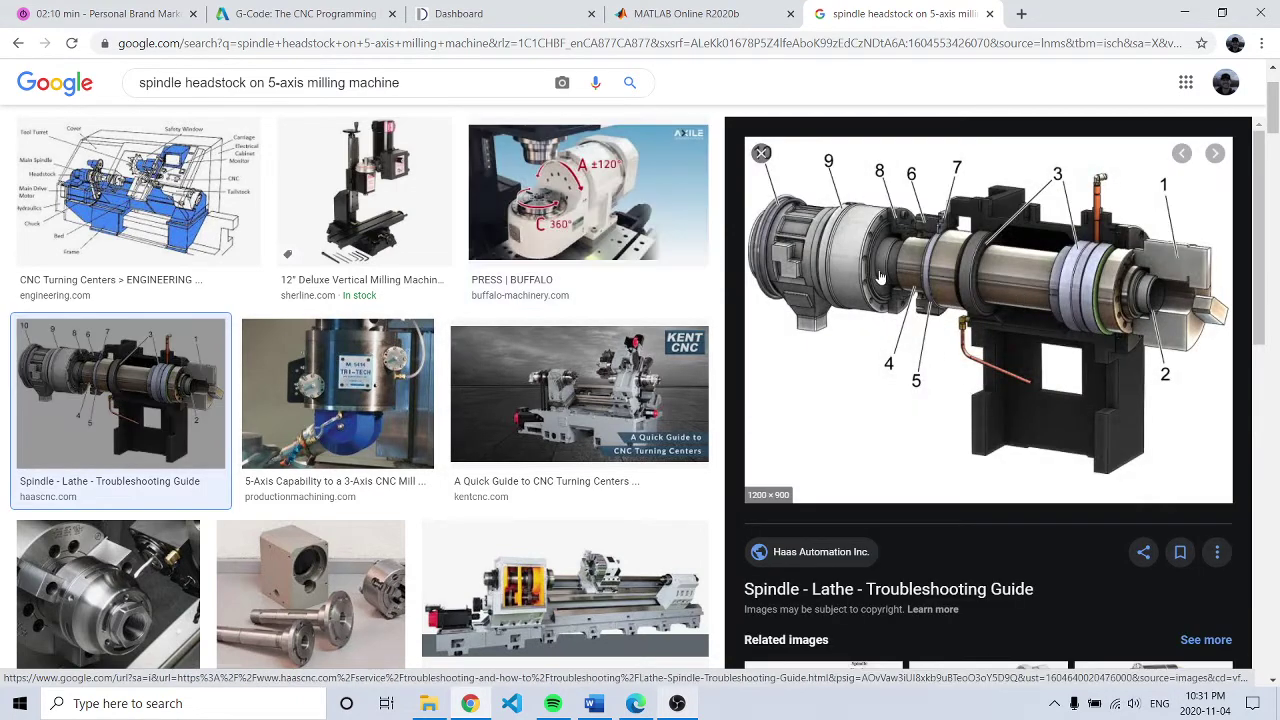
scroll(554, 359, "down", 1)
scroll(554, 359, "down", 1)
scroll(554, 359, "down", 2)
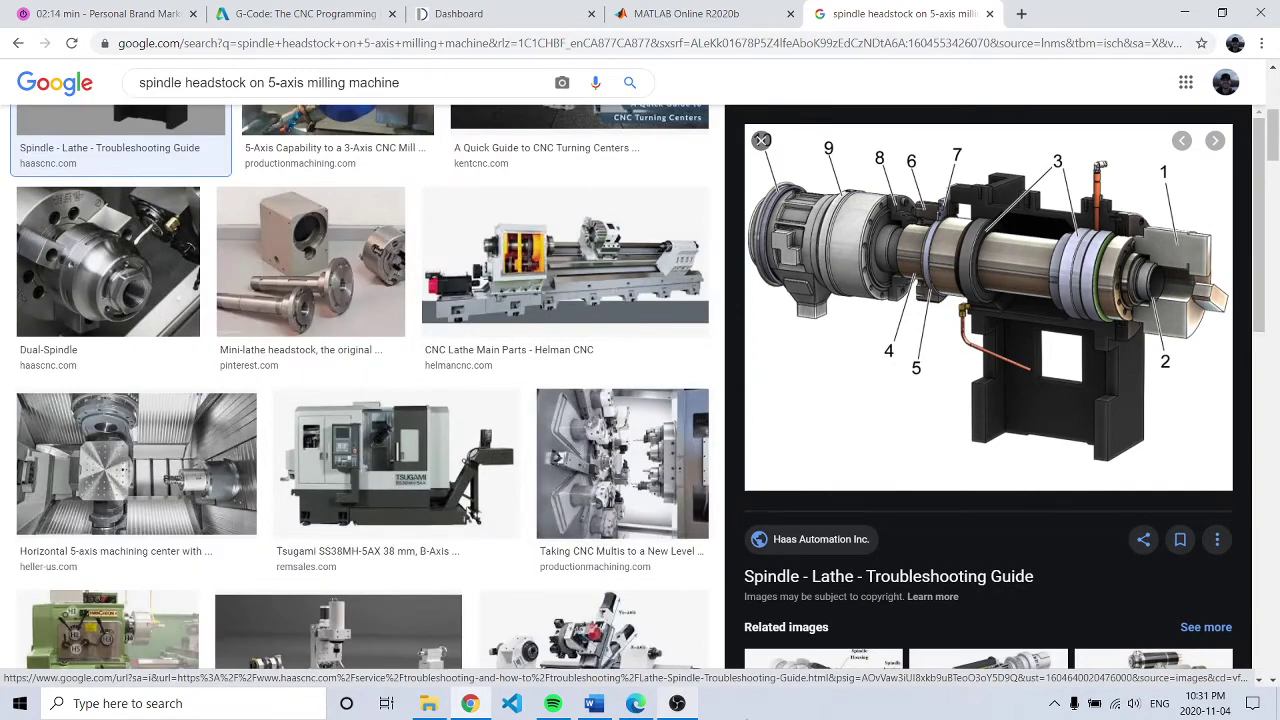
- Check the 5-Axis CNC Machine figure in the SRS Group 5 PDF, then go back to Chrome
left_click(636, 703)
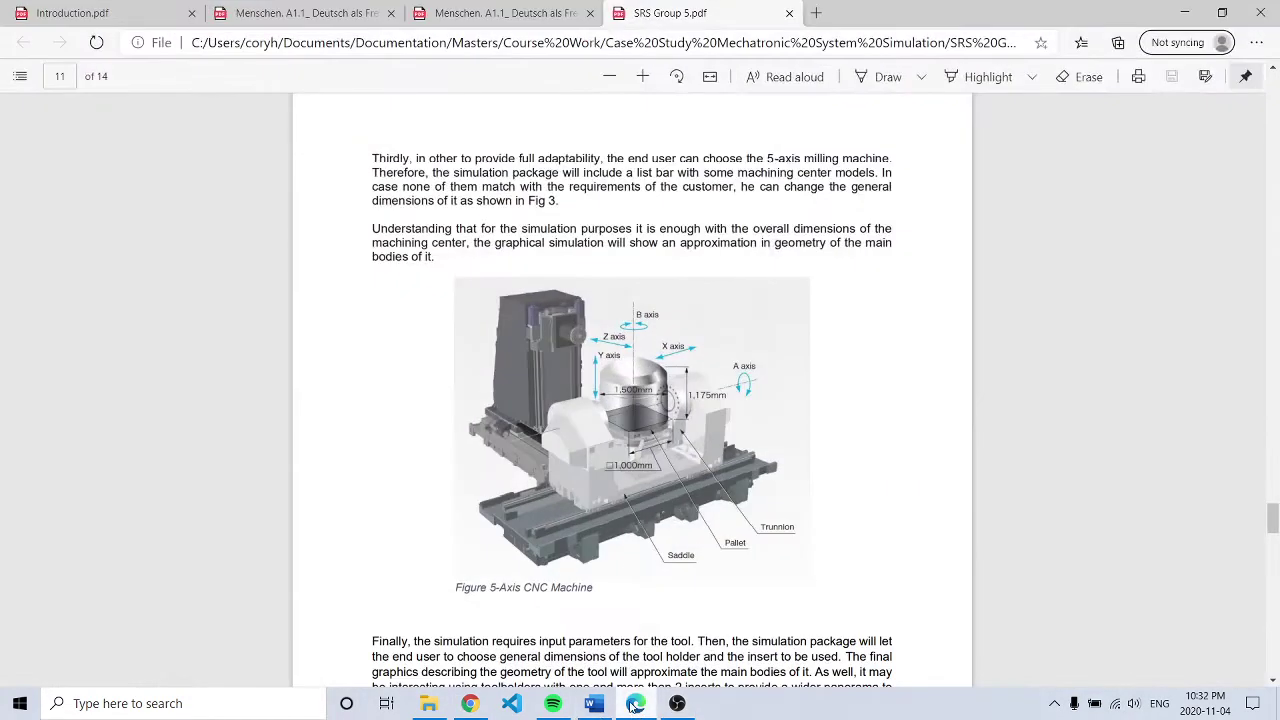
scroll(683, 438, "up", 3)
scroll(683, 438, "down", 2)
scroll(683, 438, "down", 1)
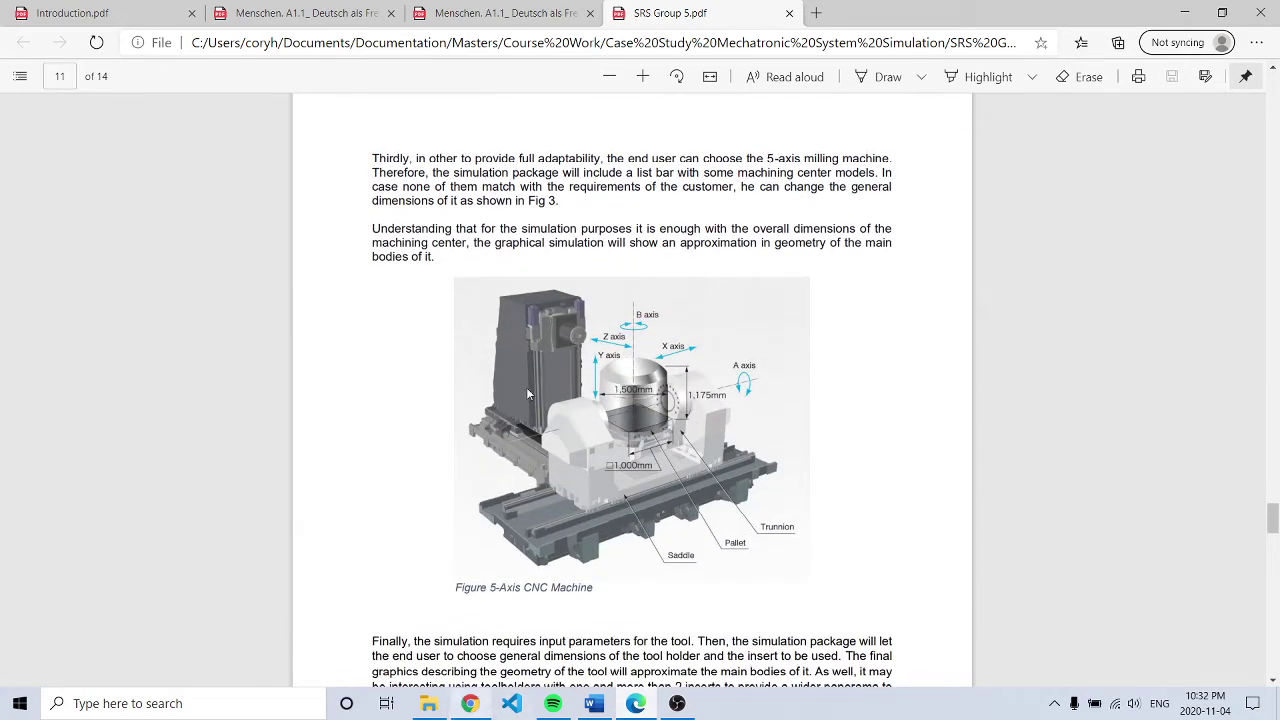
left_click(470, 703)
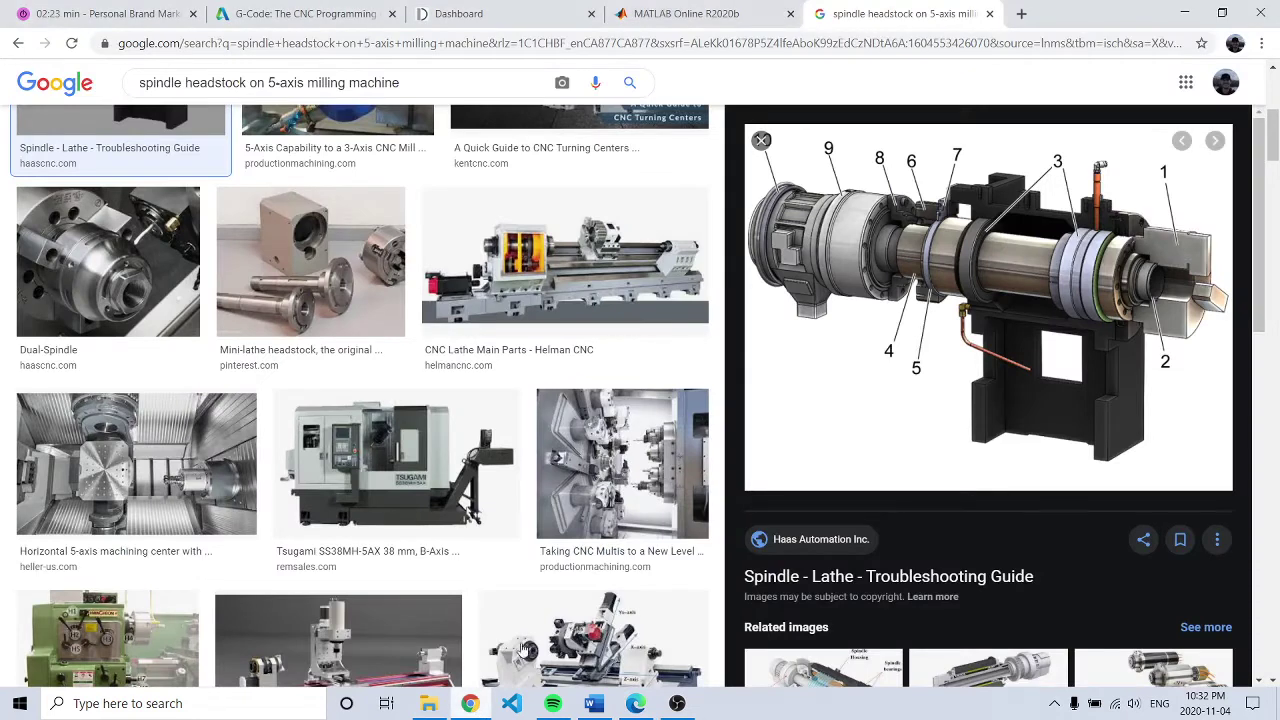
- Switch to the MATLAB Online R2020b tab and focus the circle.m code
left_click(676, 13)
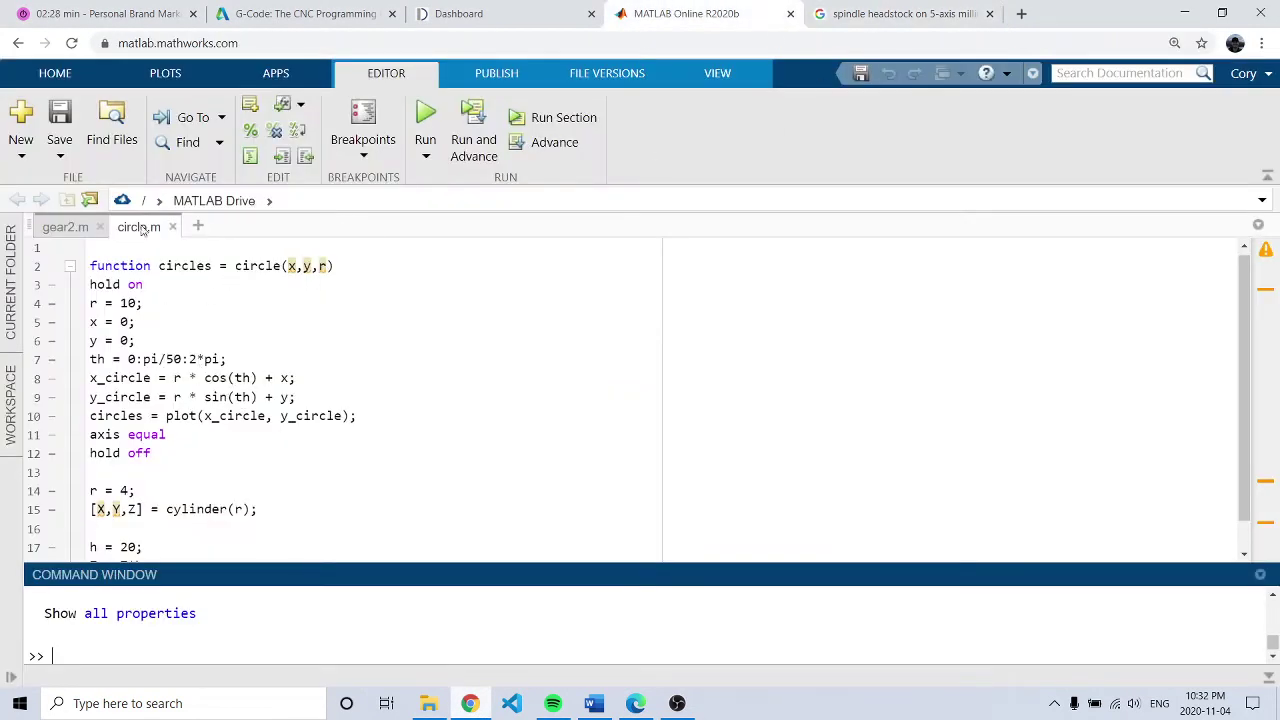
scroll(243, 400, "down", 1)
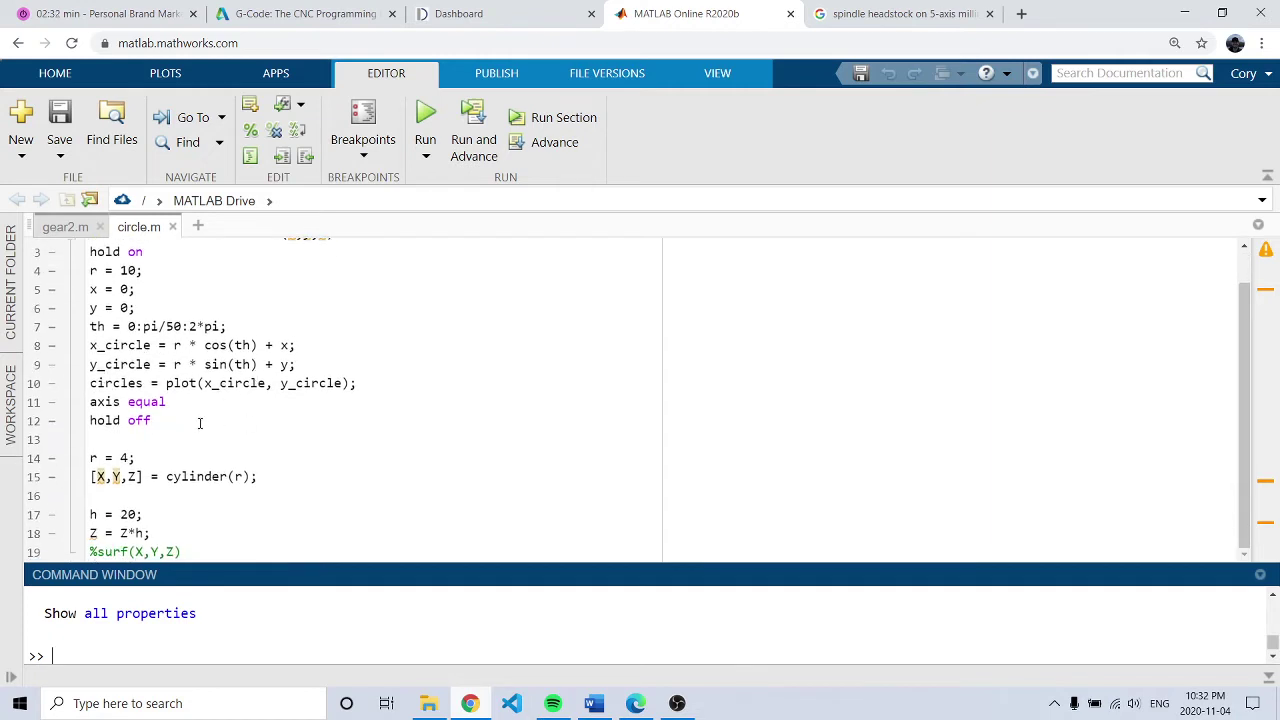
scroll(222, 418, "up", 1)
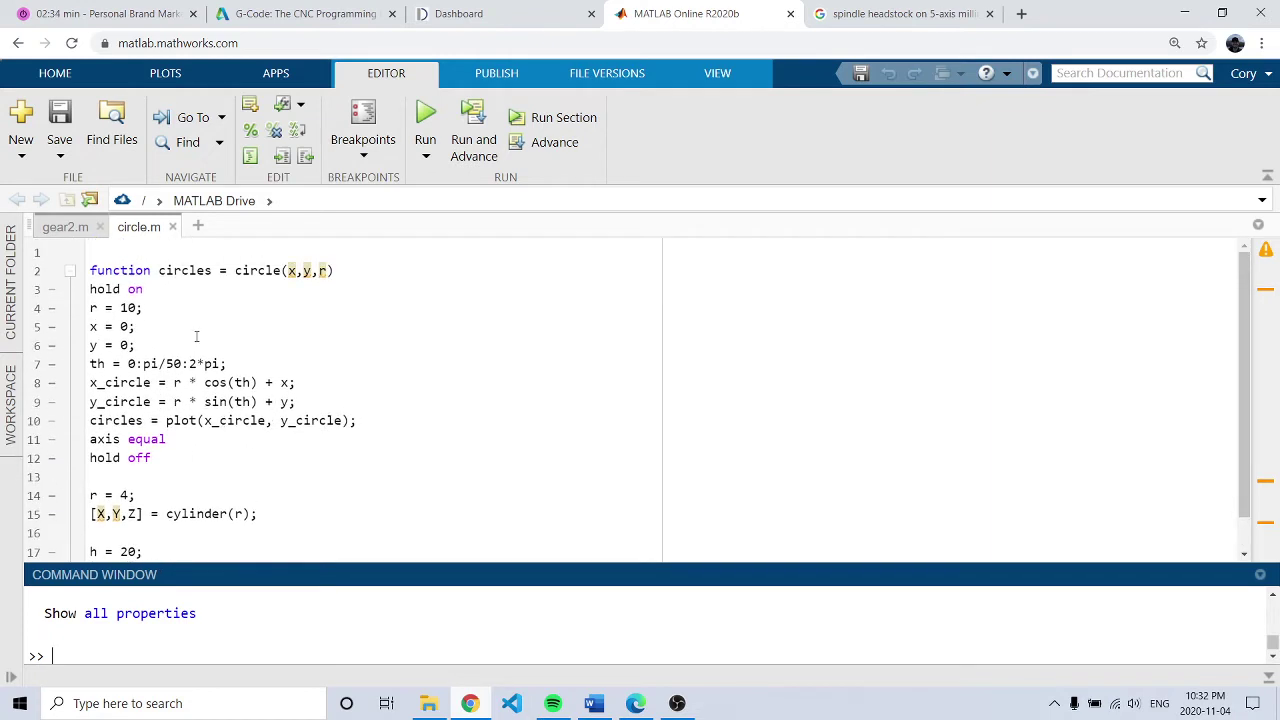
scroll(223, 400, "down", 1)
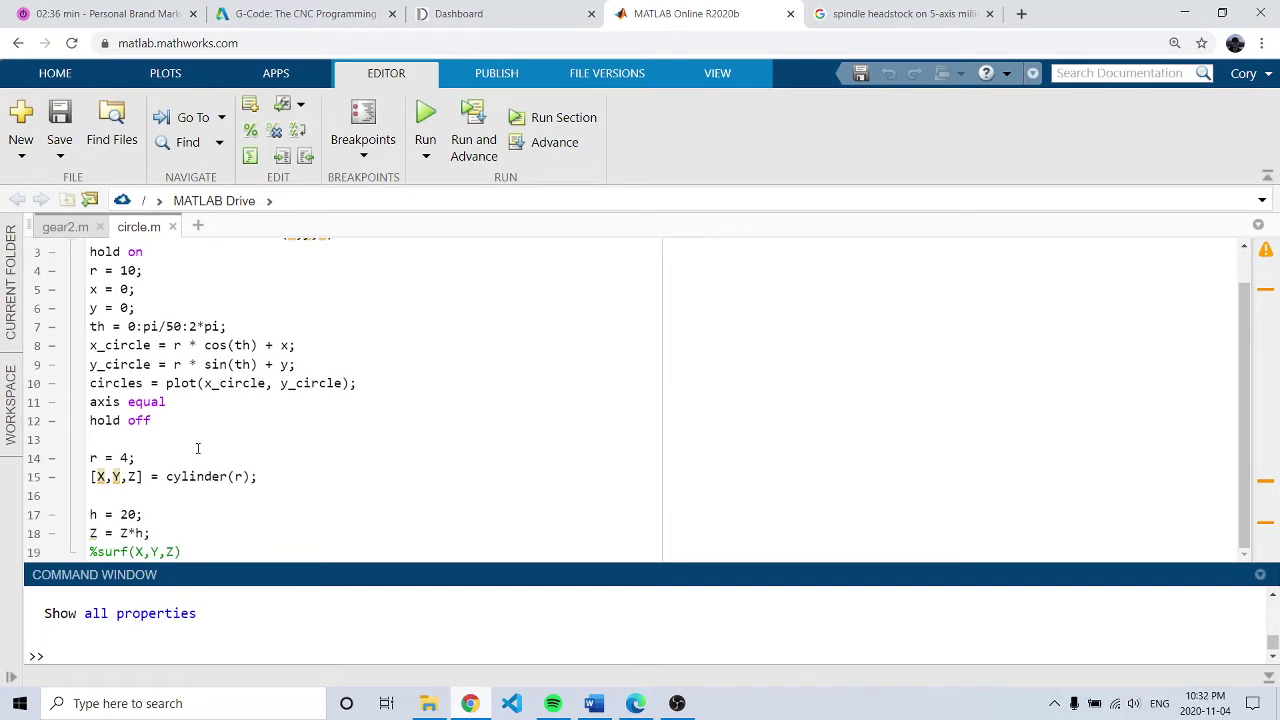
scroll(215, 438, "up", 1)
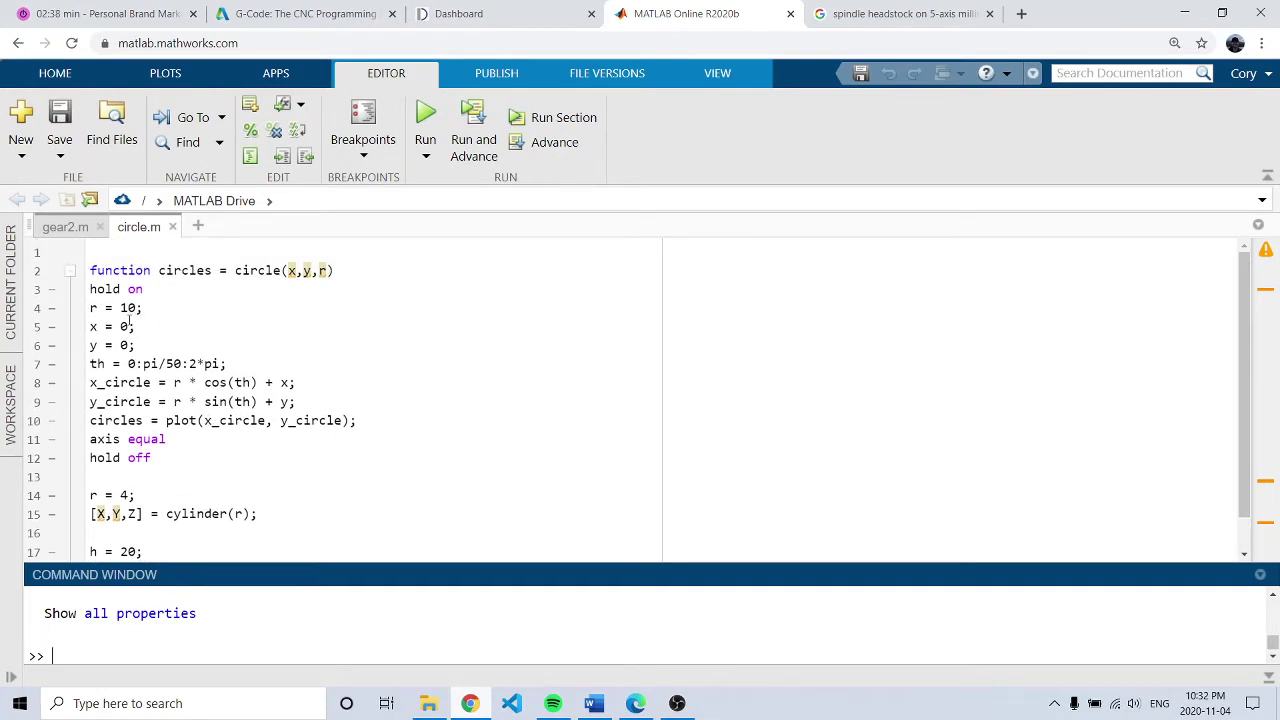
left_click(130, 318)
type("circle")
- Run circle from the Command Window to plot the radius-10 circle
key("Return")
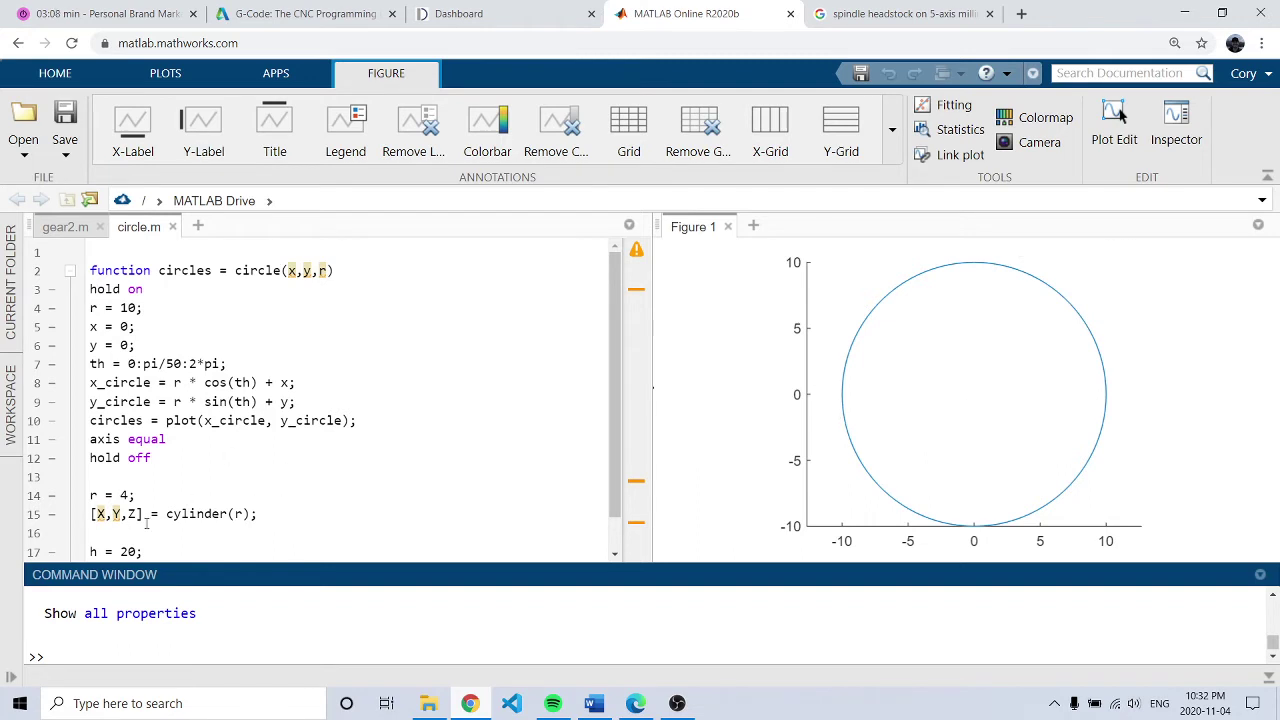
scroll(210, 499, "down", 2)
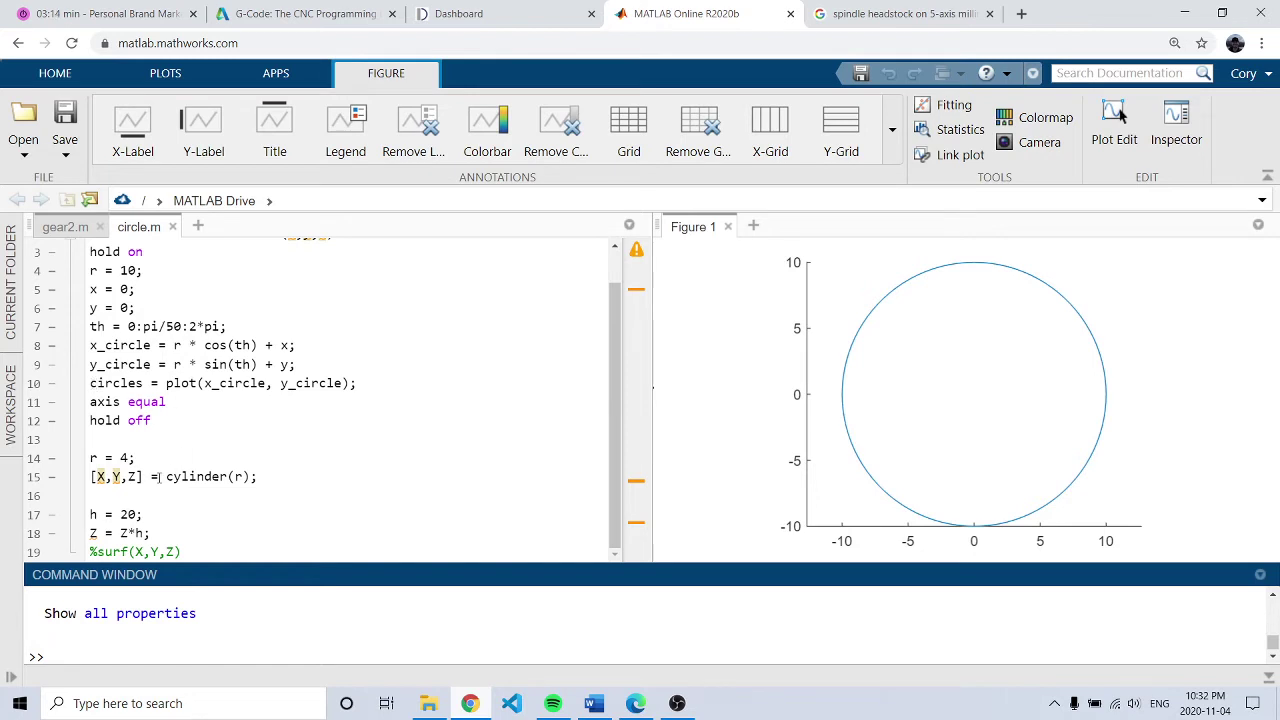
- Uncomment surf(X,Y,Z) in circle.m, save it, and close the Figure 1 panel
left_click(155, 420)
type("%")
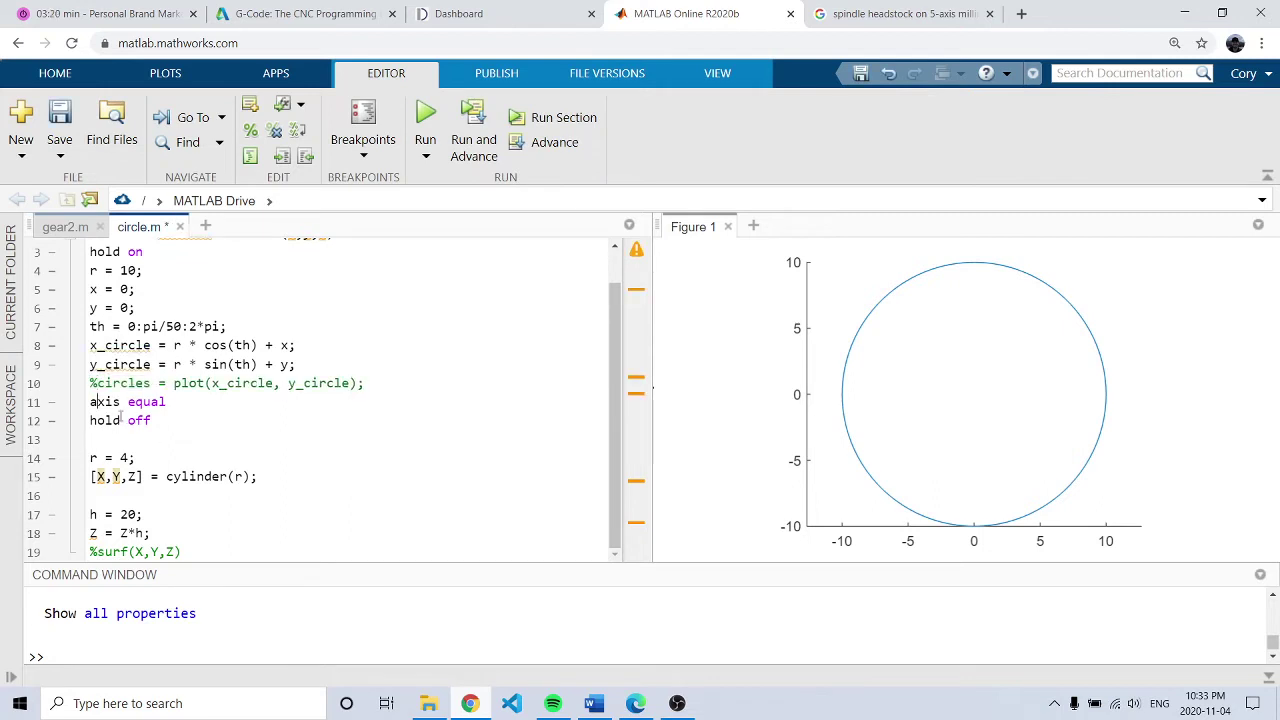
type("%")
left_click(95, 556)
key("Delete")
key("ctrl+s")
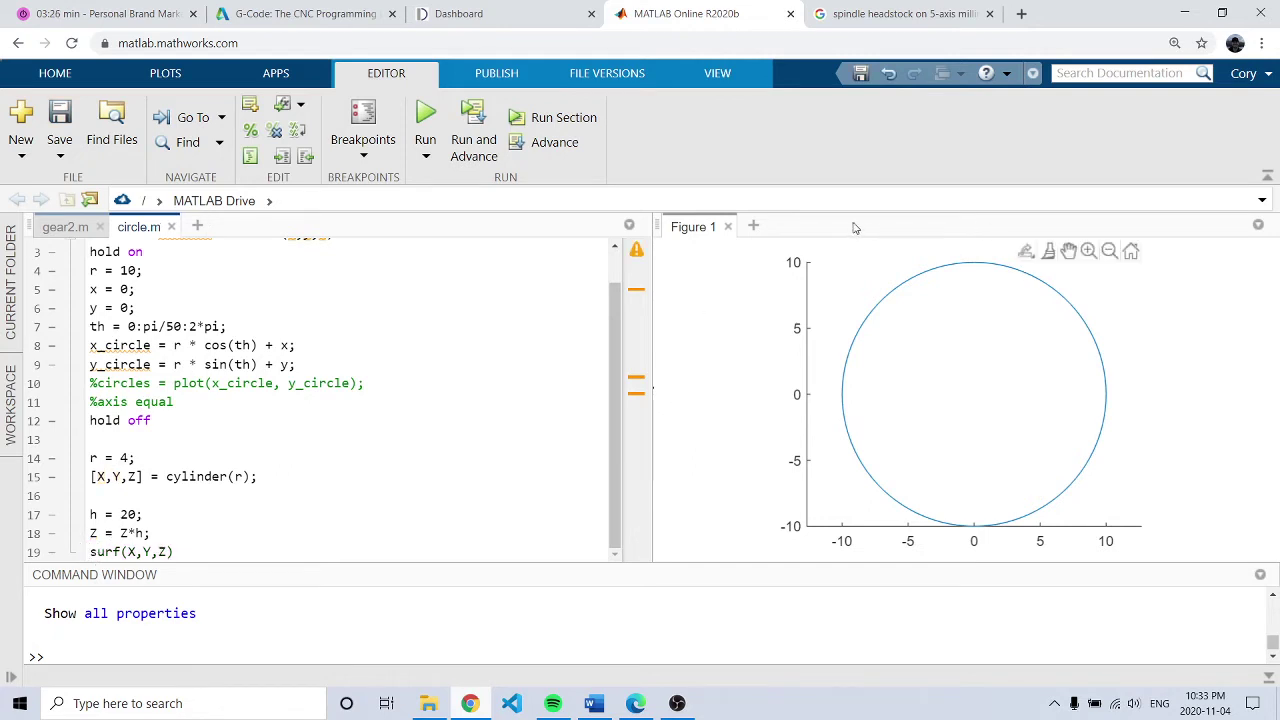
left_click(728, 226)
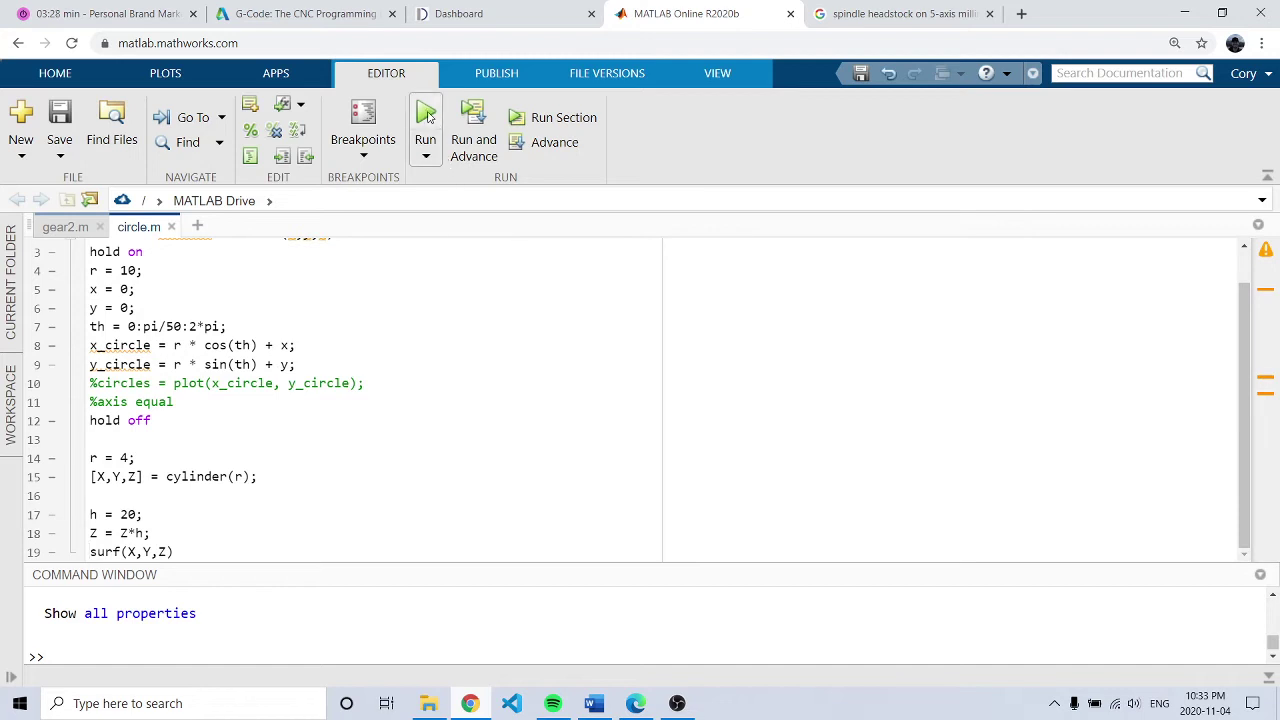
left_click(117, 652)
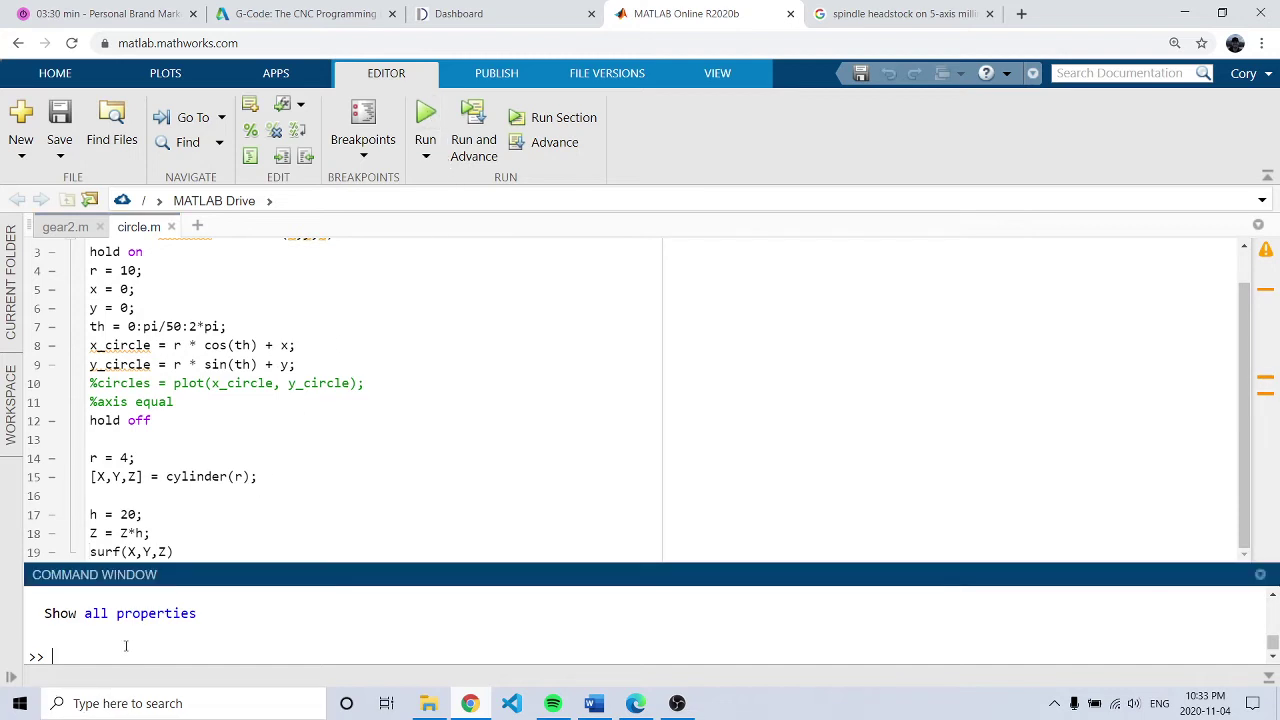
type("circle")
- Run circle to render the cylinder and review the cylinder call on line 15
key("Return")
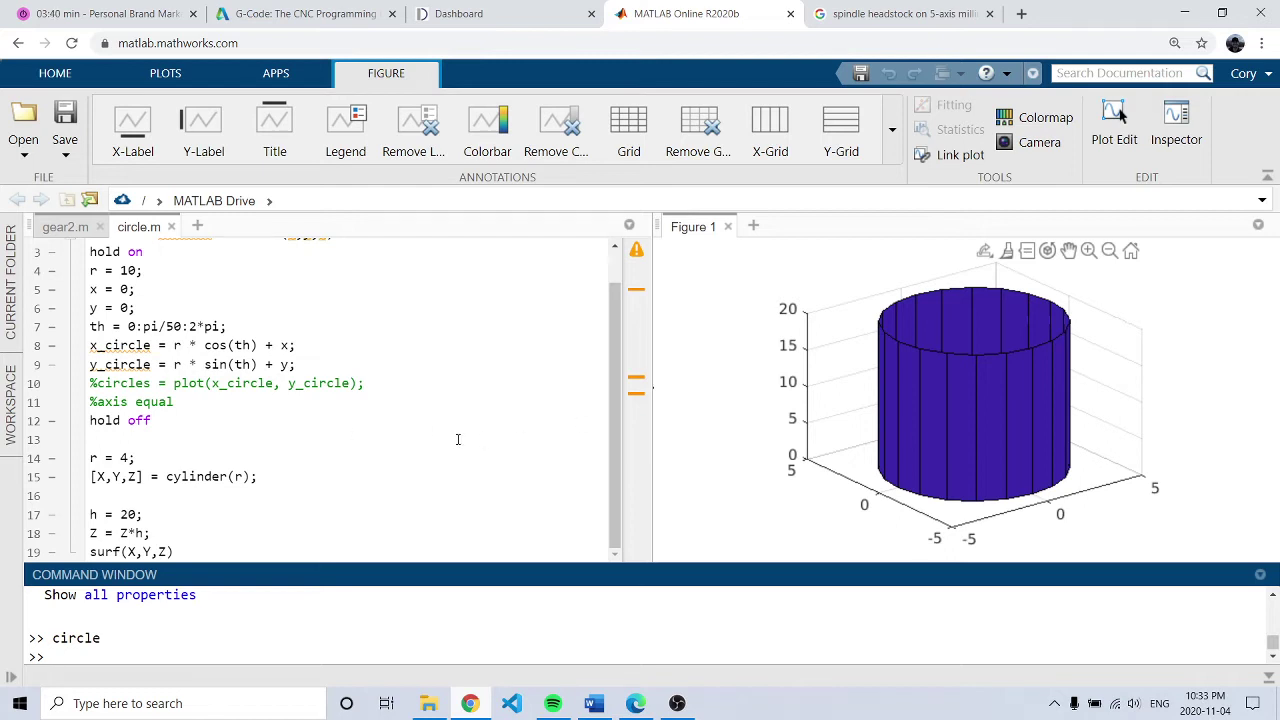
left_click_drag(165, 477, 256, 477)
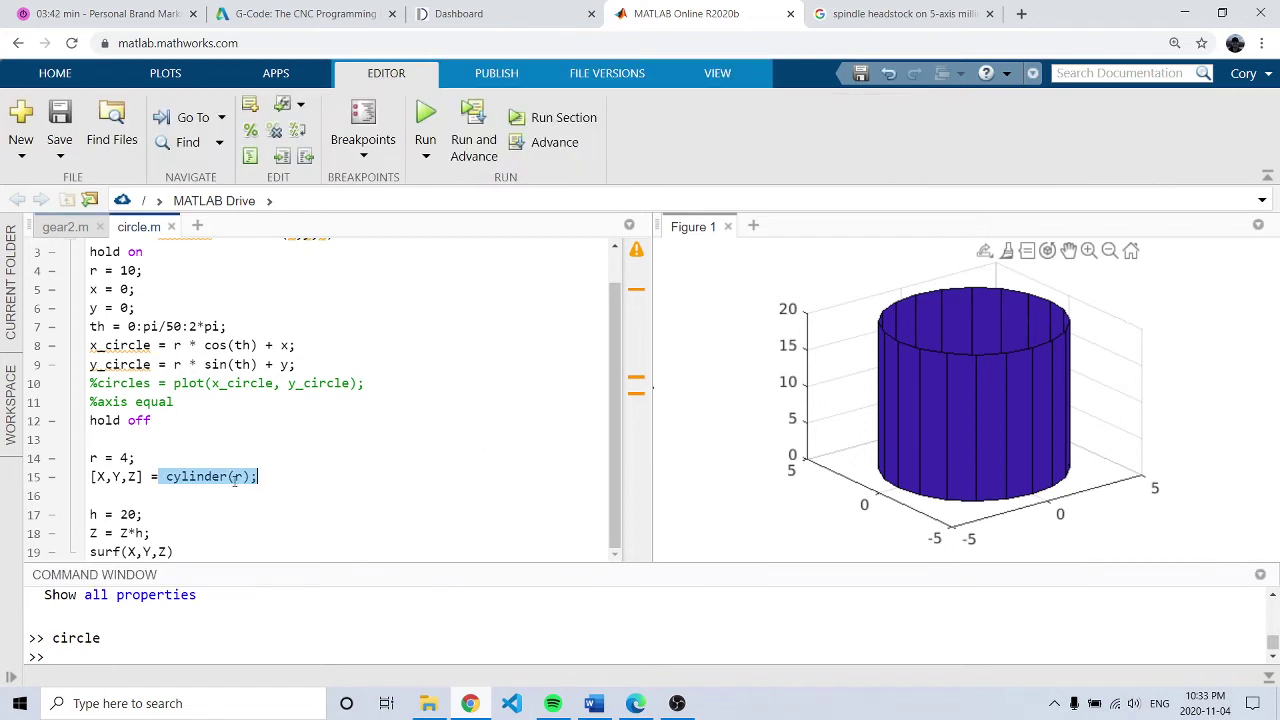
left_click(233, 479)
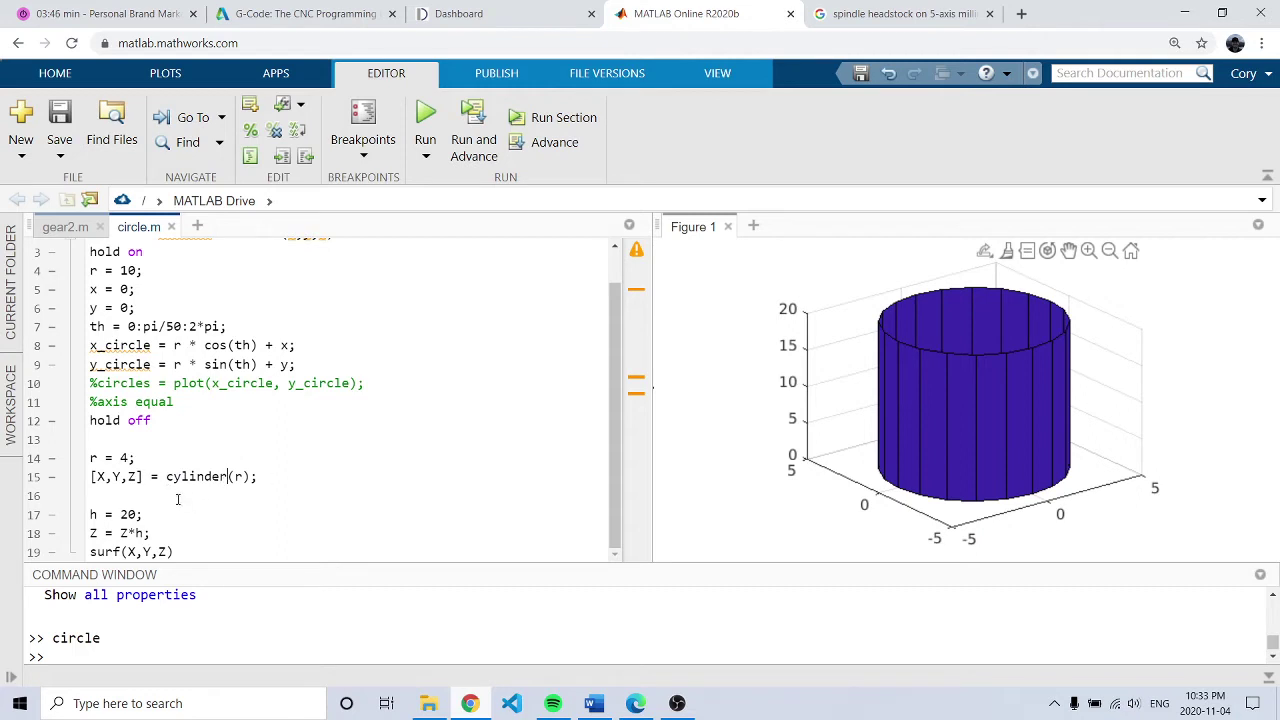
scroll(172, 332, "up", 2)
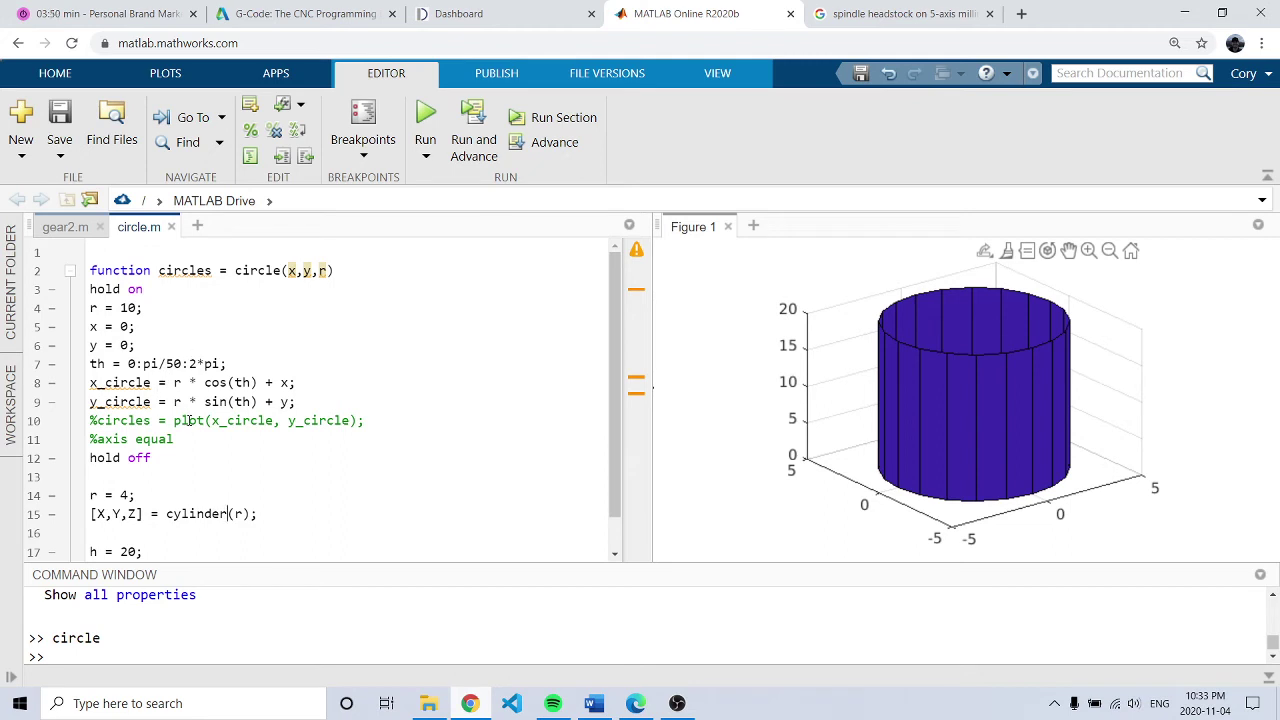
scroll(158, 390, "down", 2)
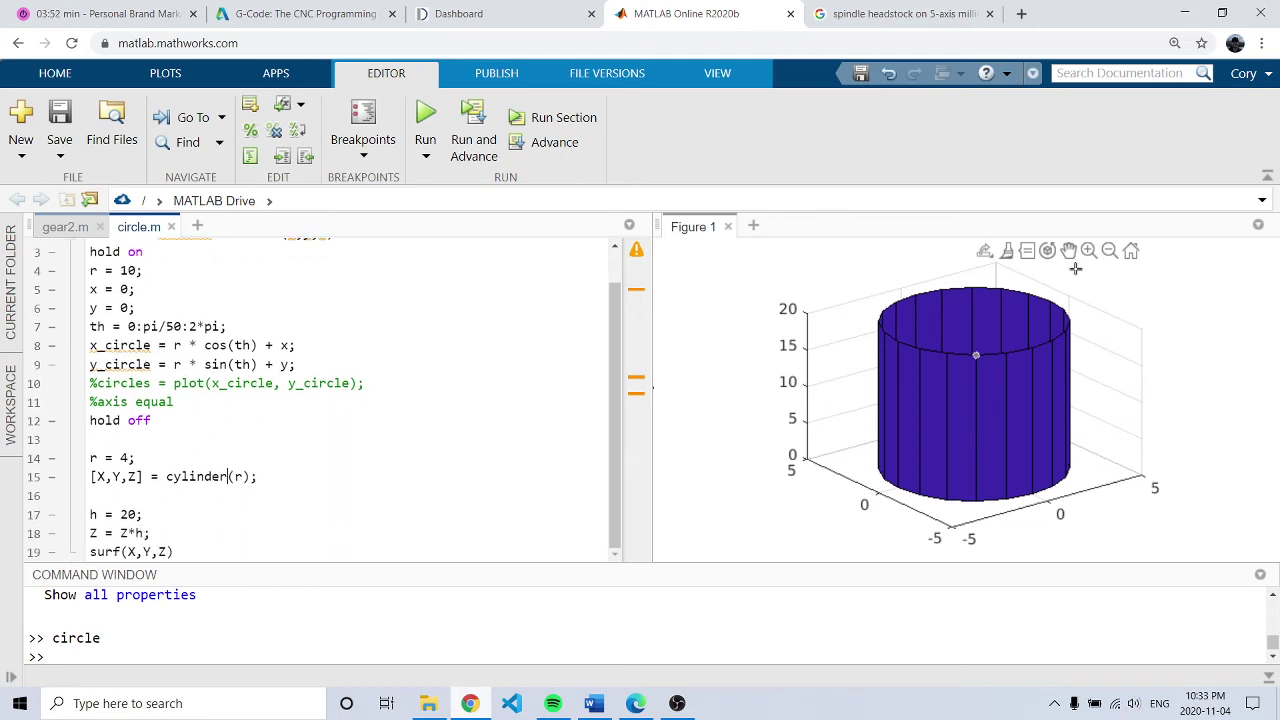
- Rotate the radius-4, height-20 cylinder in 3D toward a side view
left_click(1048, 252)
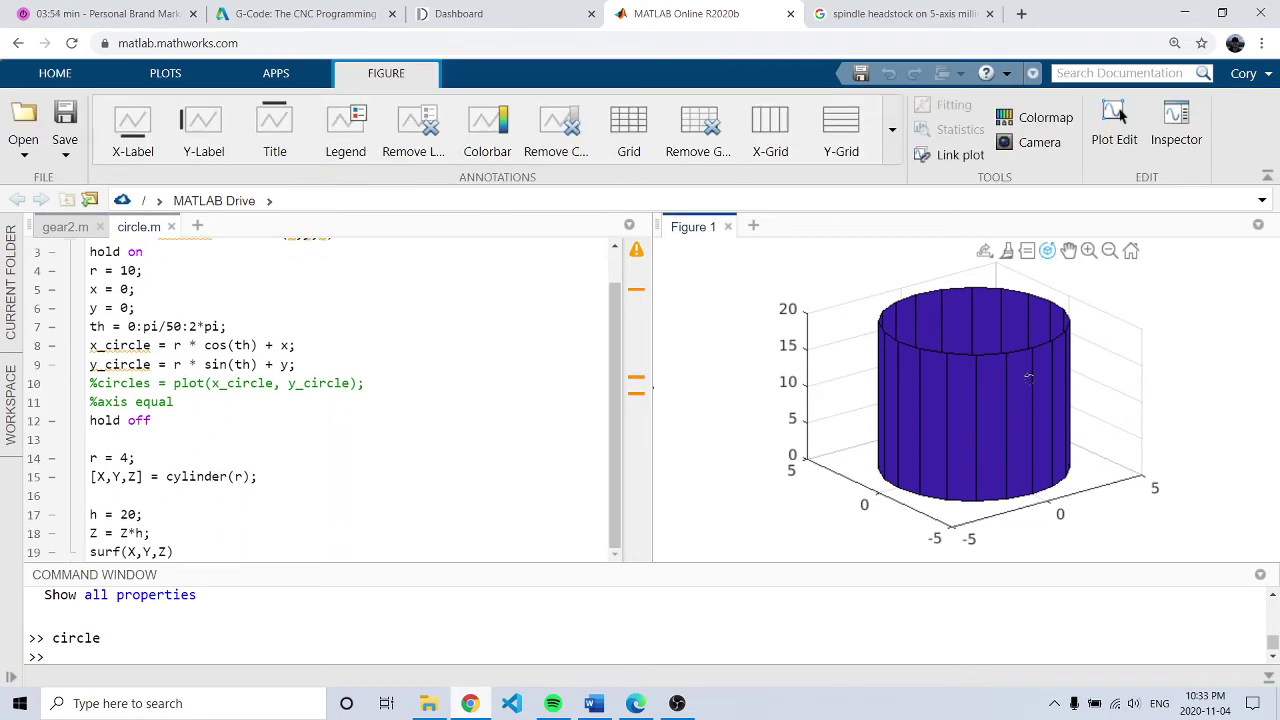
mouse_move(1035, 416)
left_mouse_down()
mouse_move(1040, 432)
mouse_move(1097, 428)
left_mouse_up()
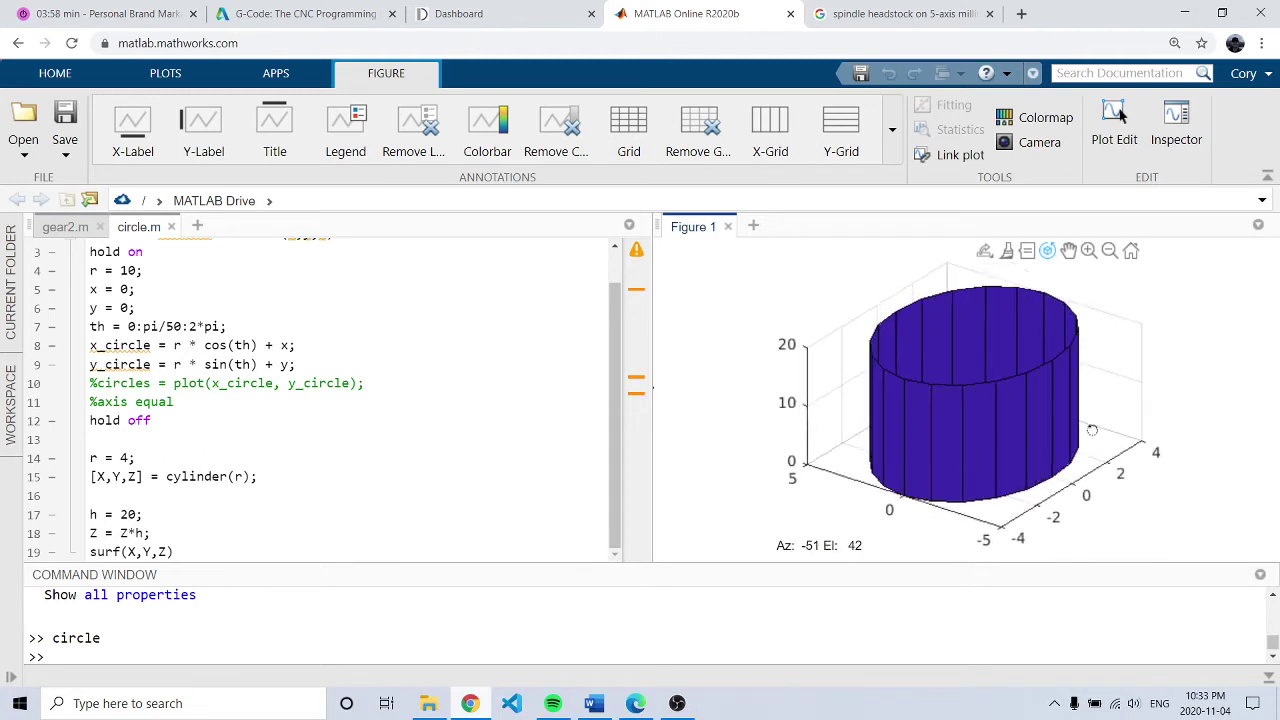
mouse_move(1097, 428)
left_mouse_down()
mouse_move(1080, 380)
mouse_move(1085, 413)
left_mouse_up()
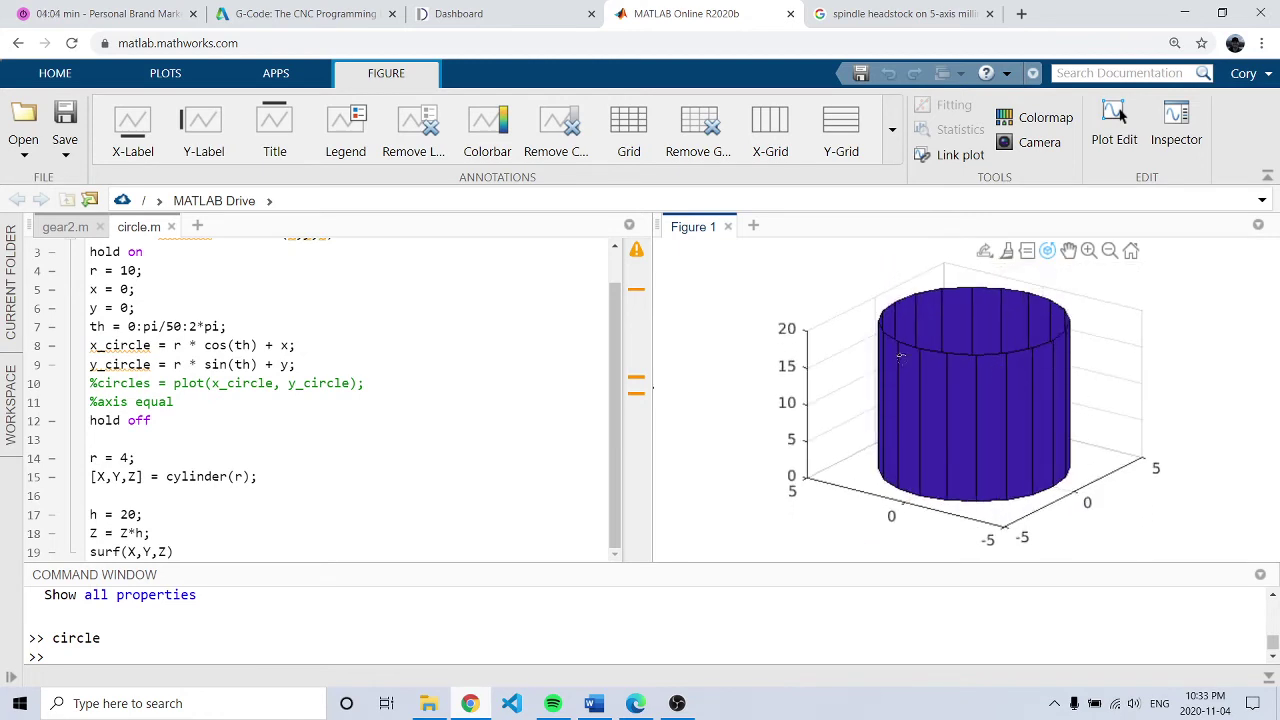
- Preview the PRESS | BUFFALO rotary table image, then return to MATLAB Online
left_click(915, 20)
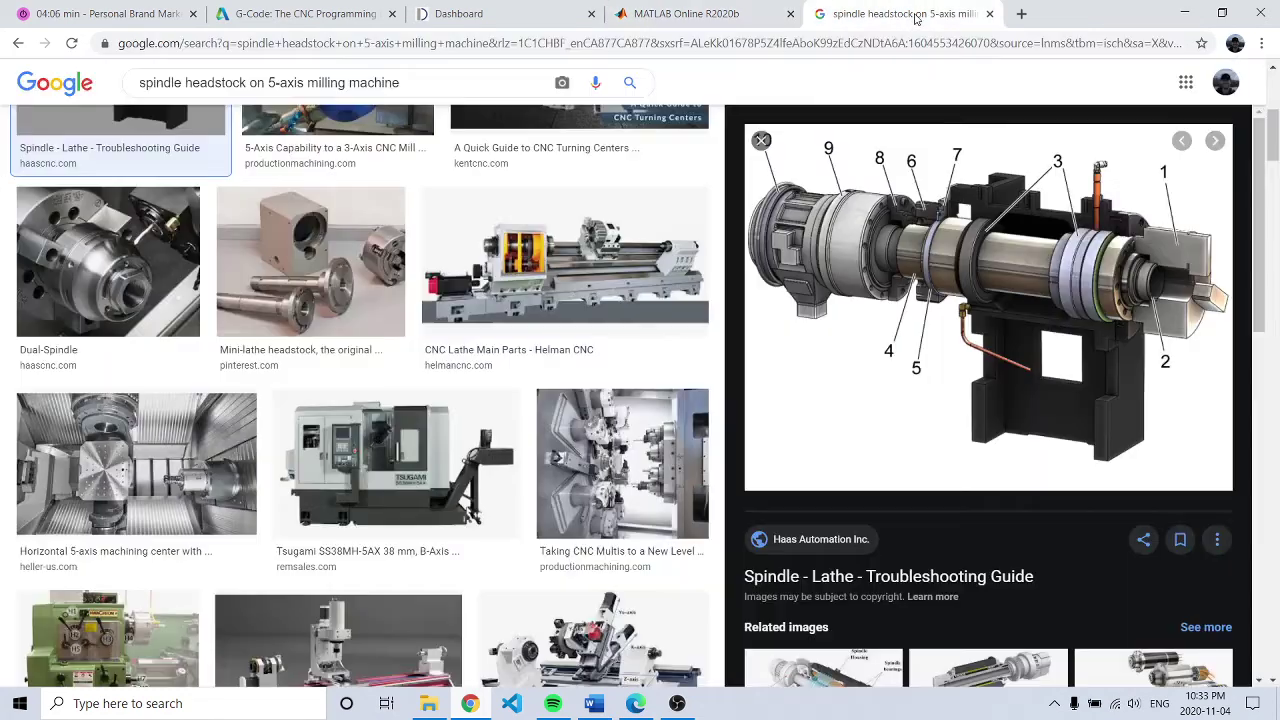
scroll(640, 260, "up", 3)
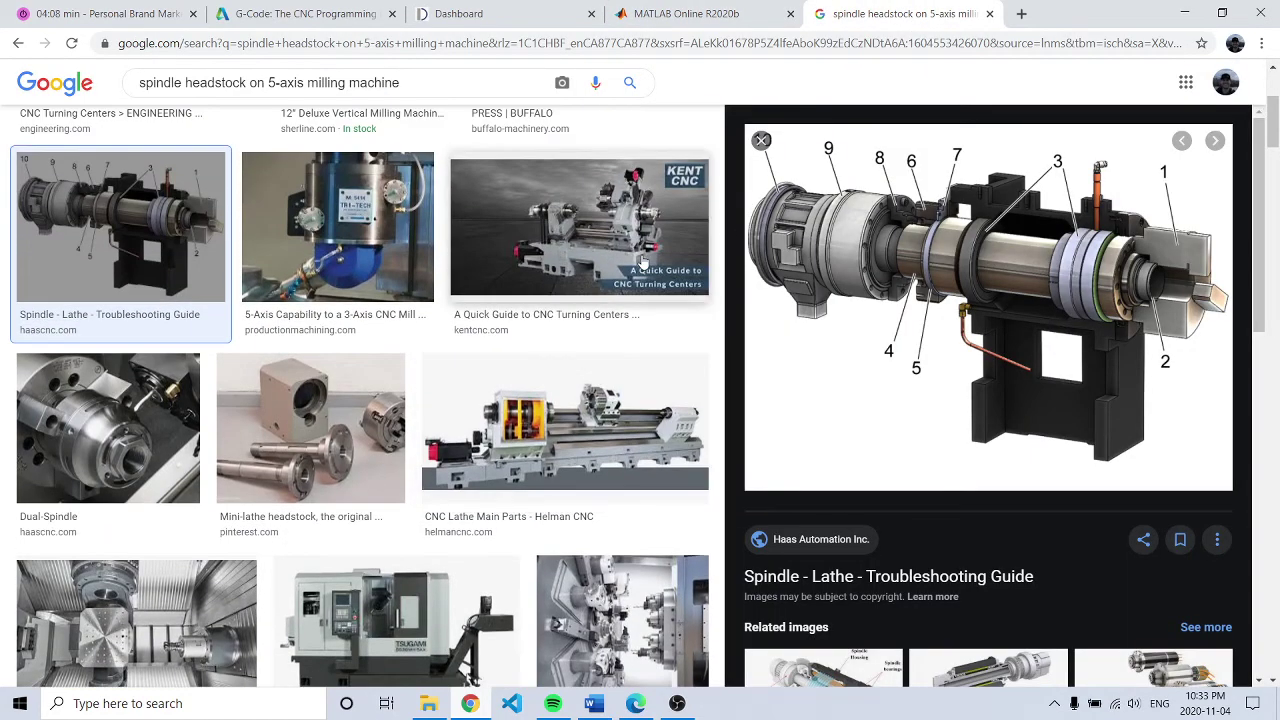
scroll(643, 262, "up", 2)
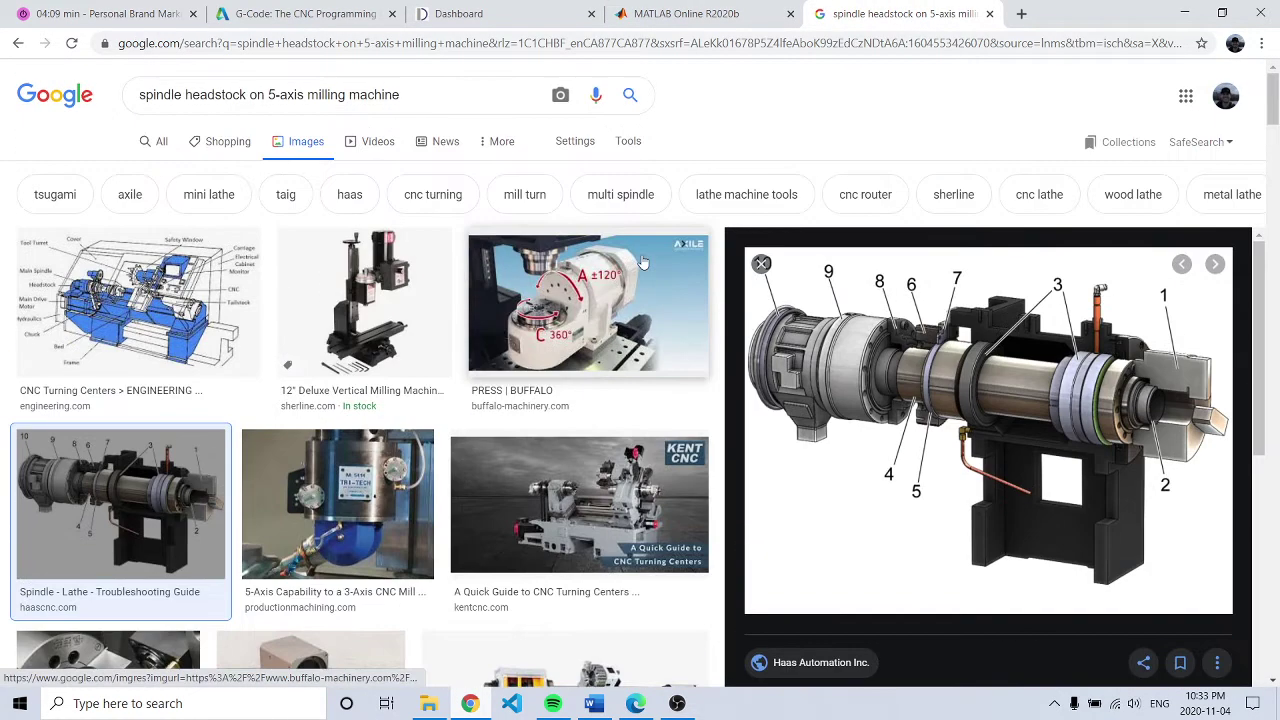
left_click(598, 293)
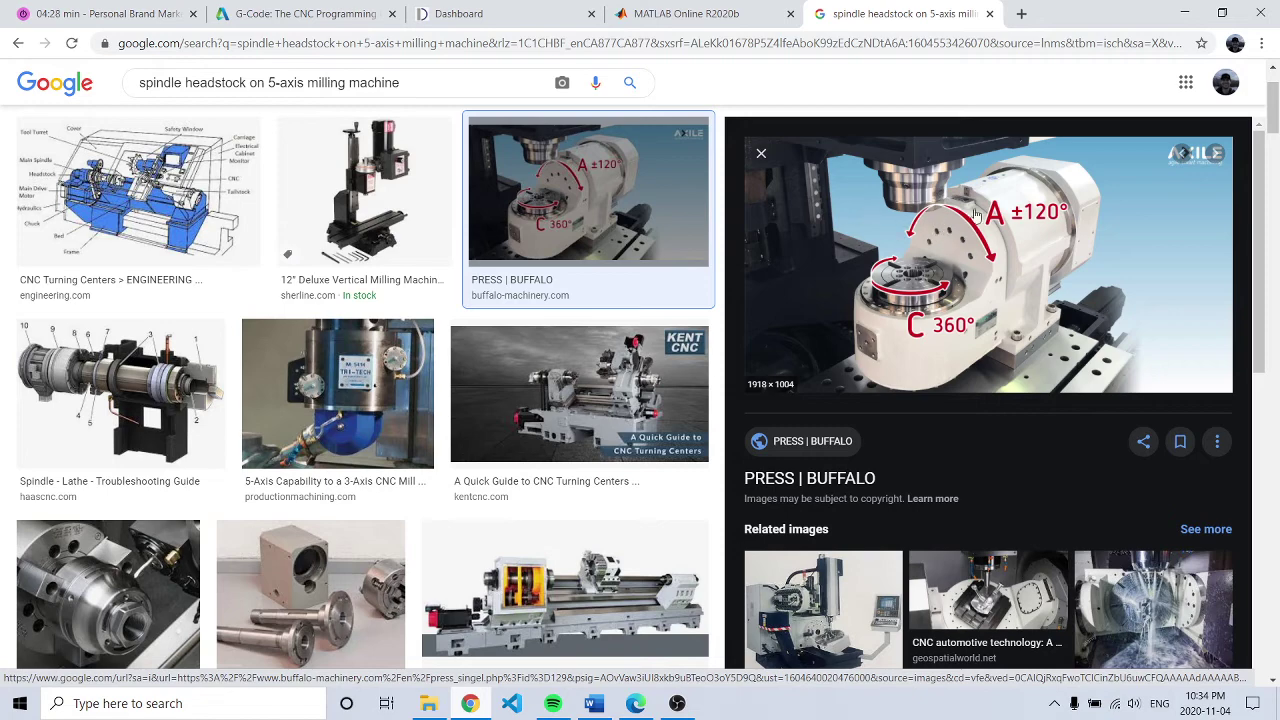
scroll(990, 250, "down", 5)
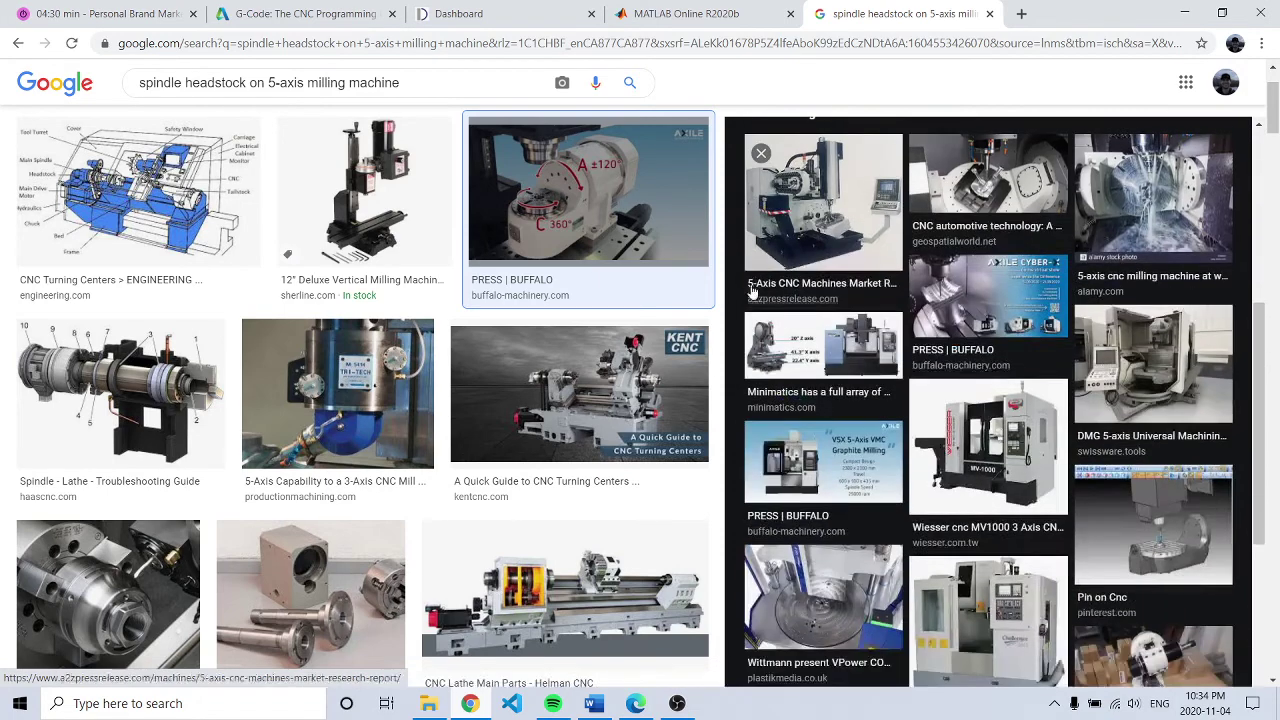
scroll(990, 250, "up", 5)
scroll(990, 250, "up", 2)
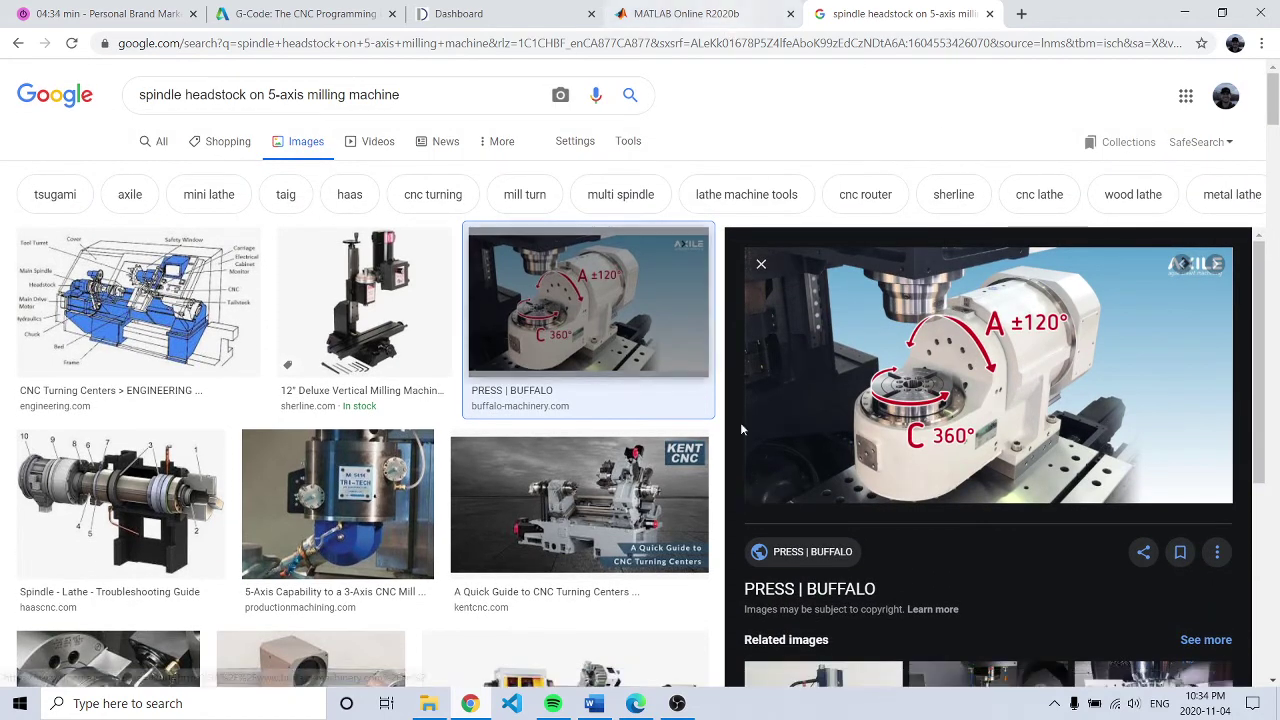
left_click(677, 703)
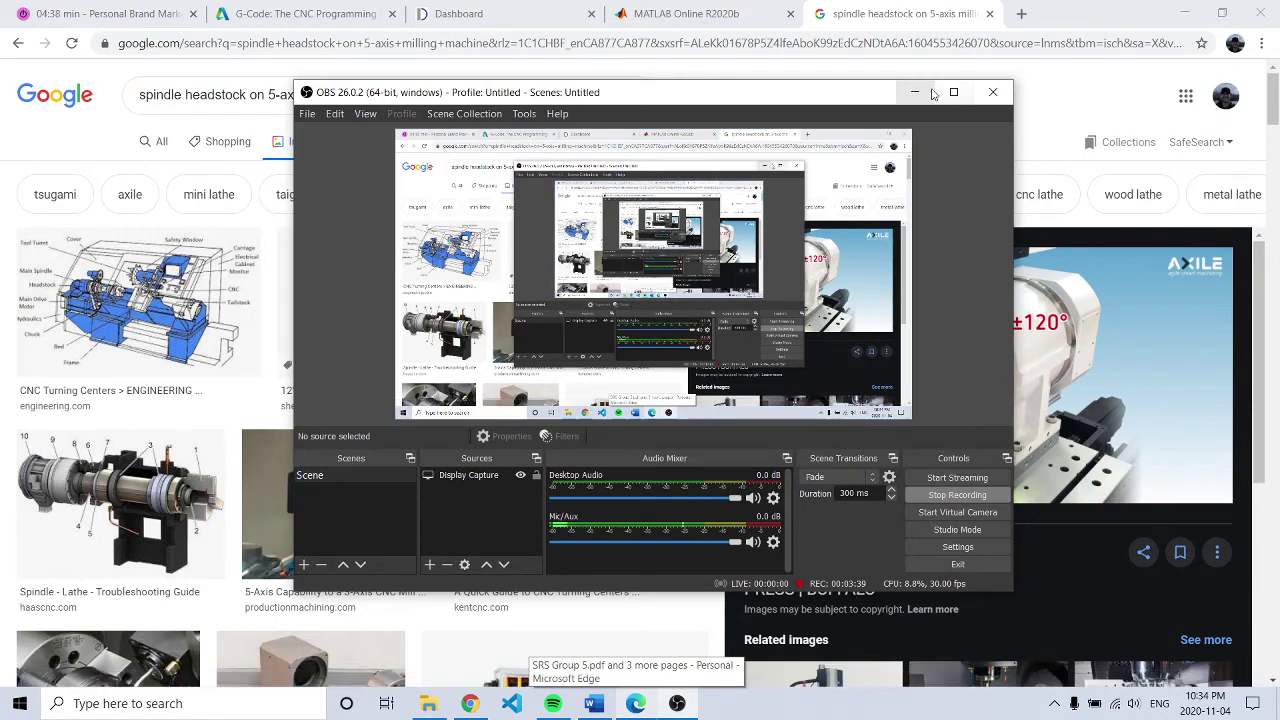
left_click(914, 92)
left_click(636, 13)
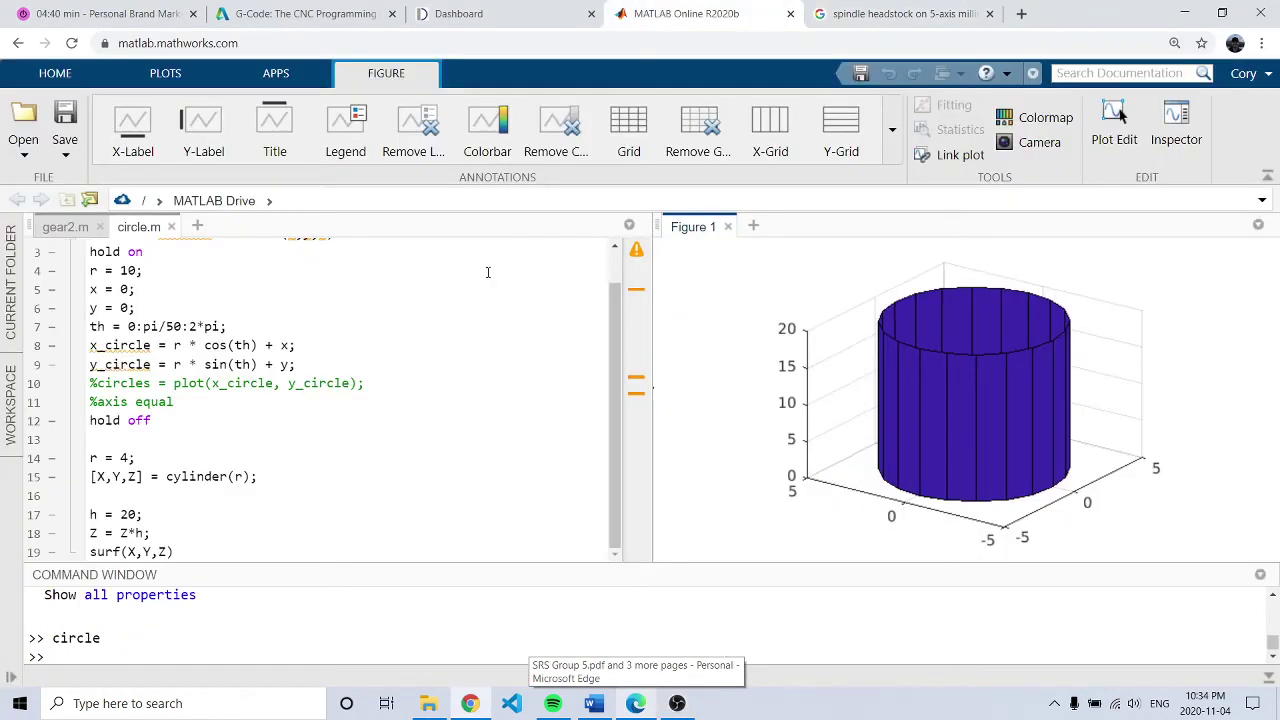
mouse_move(1056, 365)
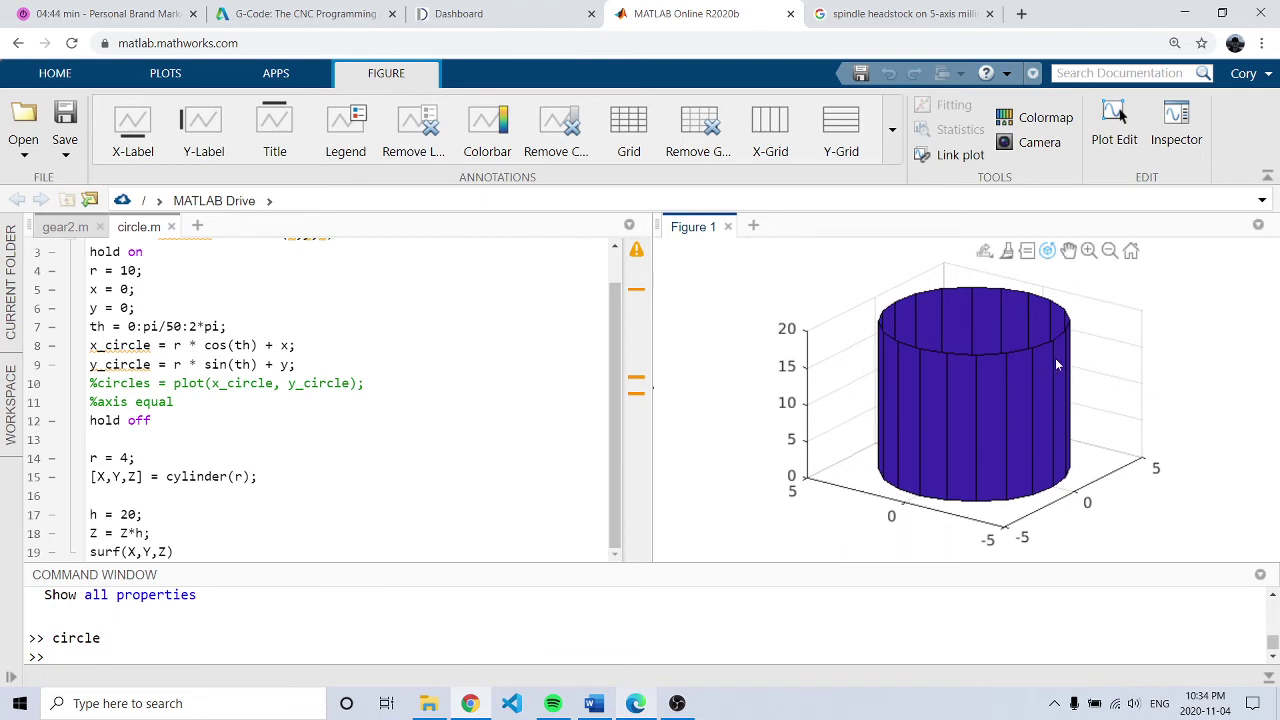
- Tilt the cylinder to a higher elevation so its top is seen from above
mouse_move(1044, 387)
left_mouse_down()
mouse_move(1018, 400)
mouse_move(1056, 350)
mouse_move(994, 382)
mouse_move(1020, 381)
mouse_move(1097, 481)
mouse_move(1080, 396)
left_mouse_up()
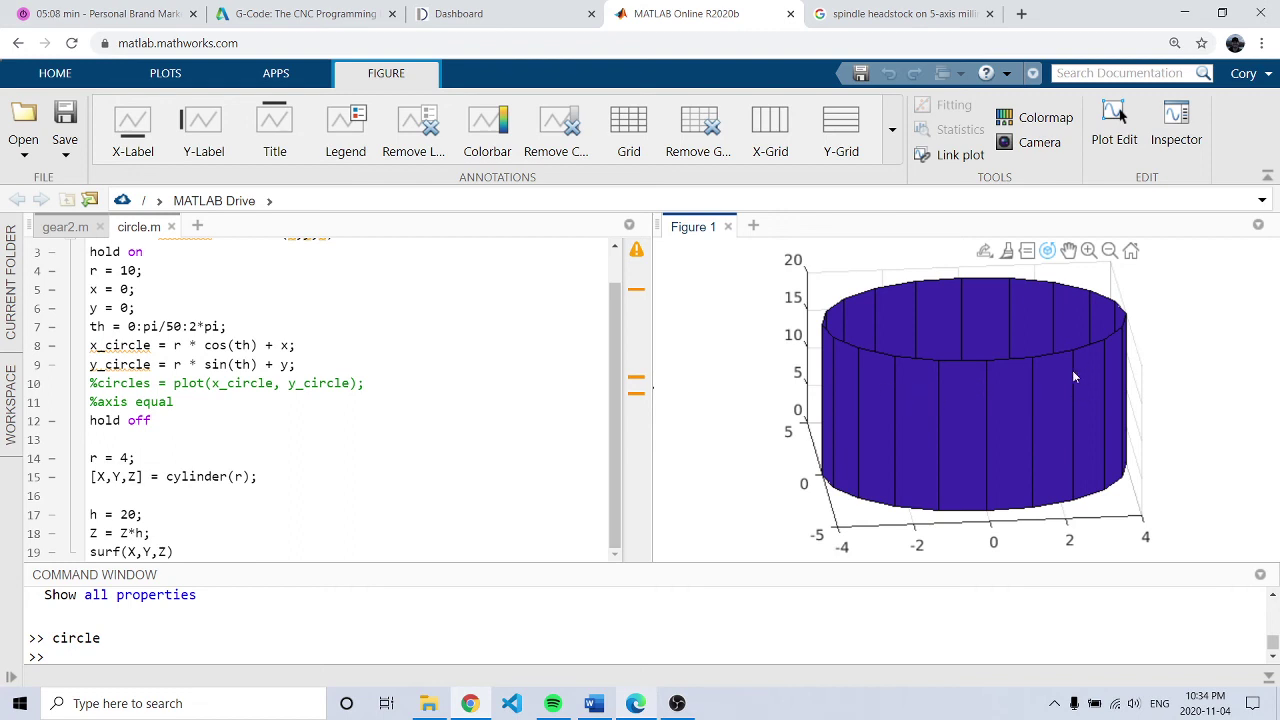
left_click_drag(1009, 369, 1001, 400)
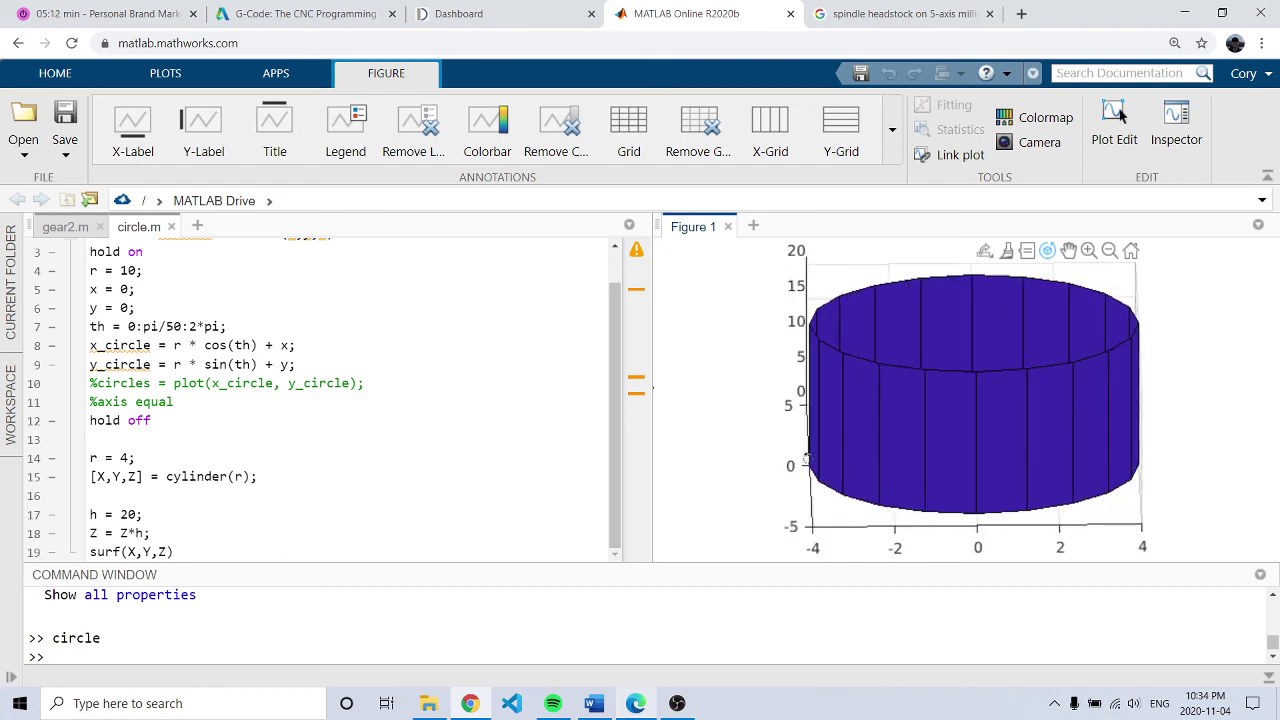